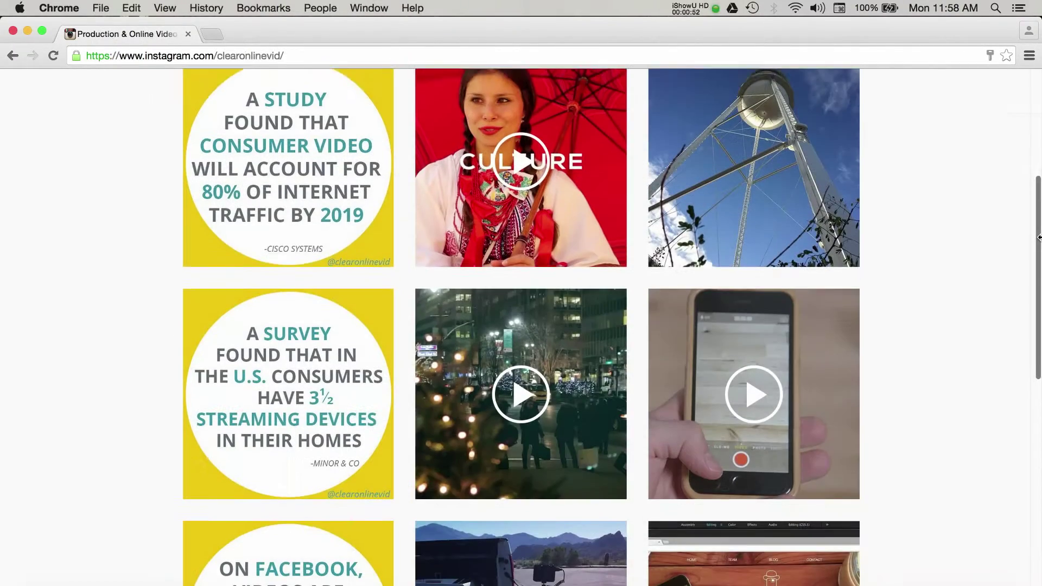
Step: Scroll down the clearonlinevid Instagram profile's post grid to see more video posts
scroll(1039, 237, "down", 3)
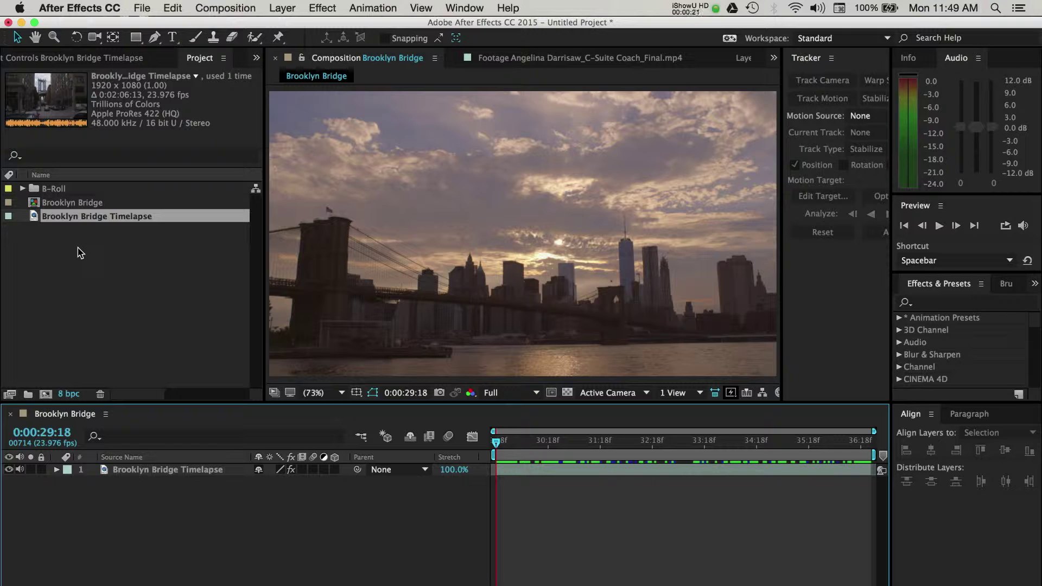
Step: Create a composition from the Brooklyn Bridge Timelapse clip and scrub through the footage
left_click_drag(37, 217, 52, 361)
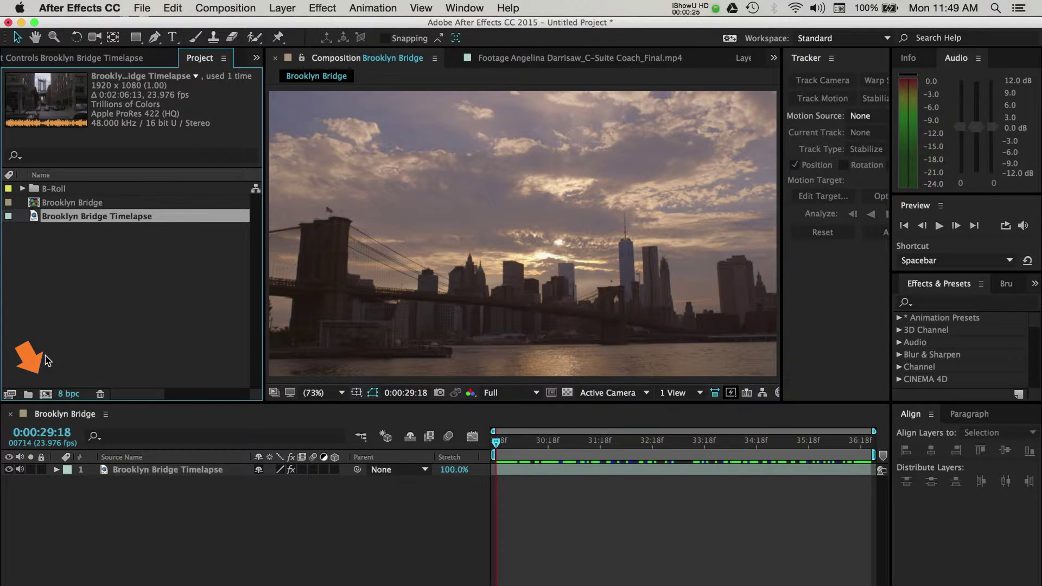
left_click_drag(497, 444, 742, 443)
left_click_drag(814, 447, 490, 494)
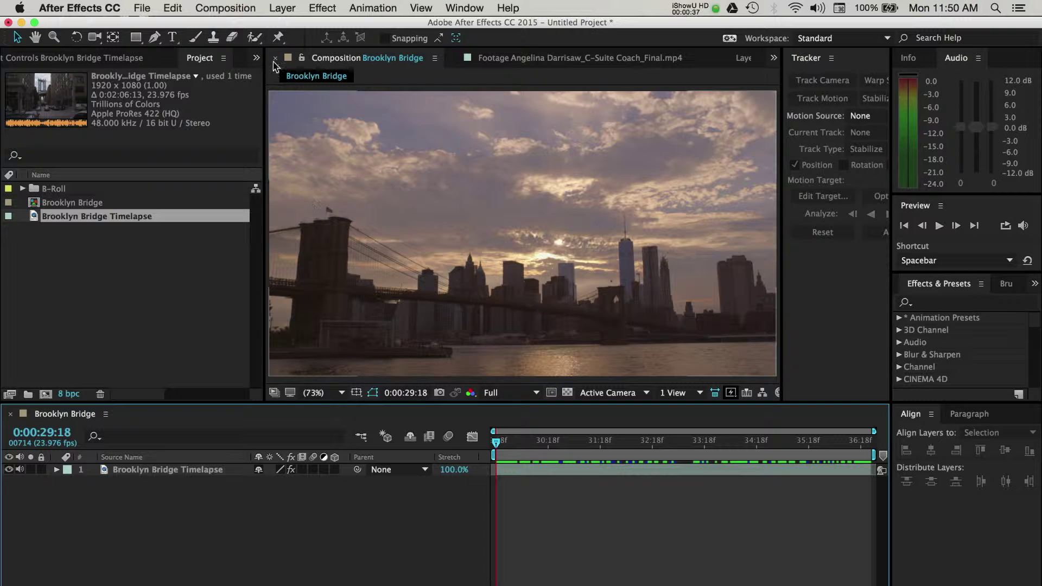
Step: Add a new adjustment layer to the composition via Layer > New > Adjustment Layer
left_click(286, 8)
mouse_move(322, 24)
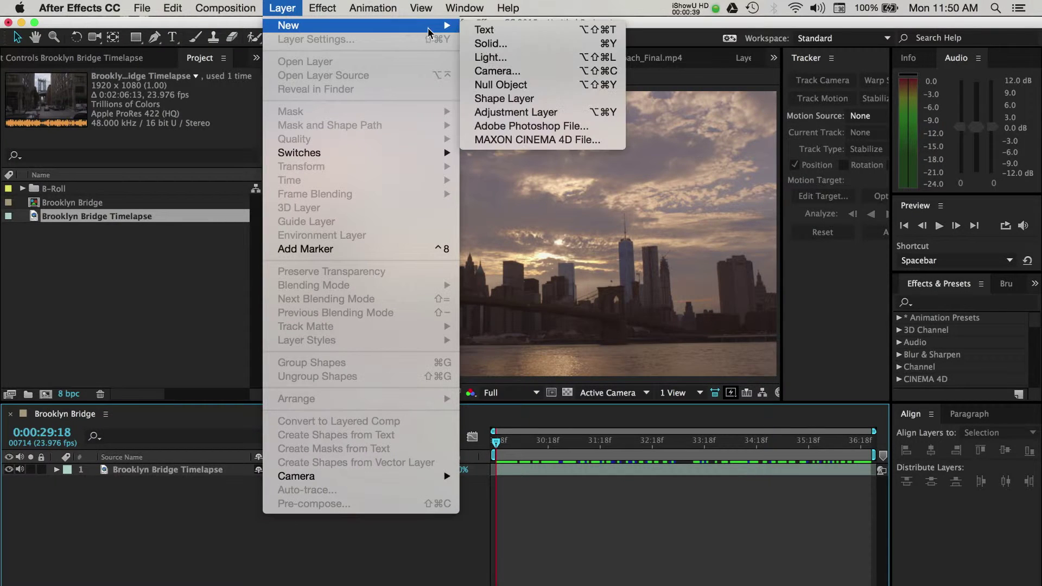
left_click(571, 113)
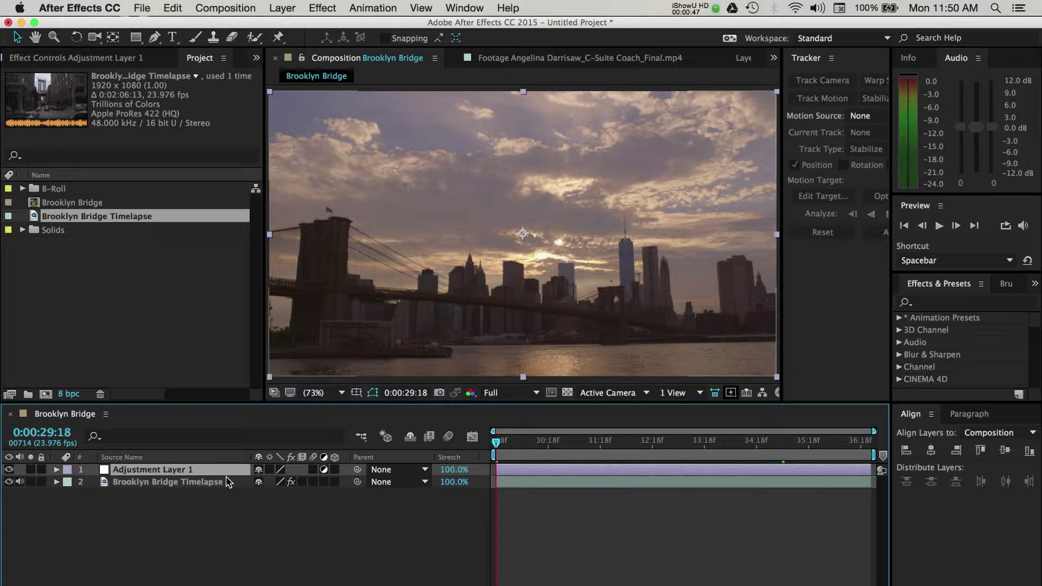
Step: Search Effects & Presets for 'gradient ra' and apply Gradient Ramp to Adjustment Layer 1
key("super+5")
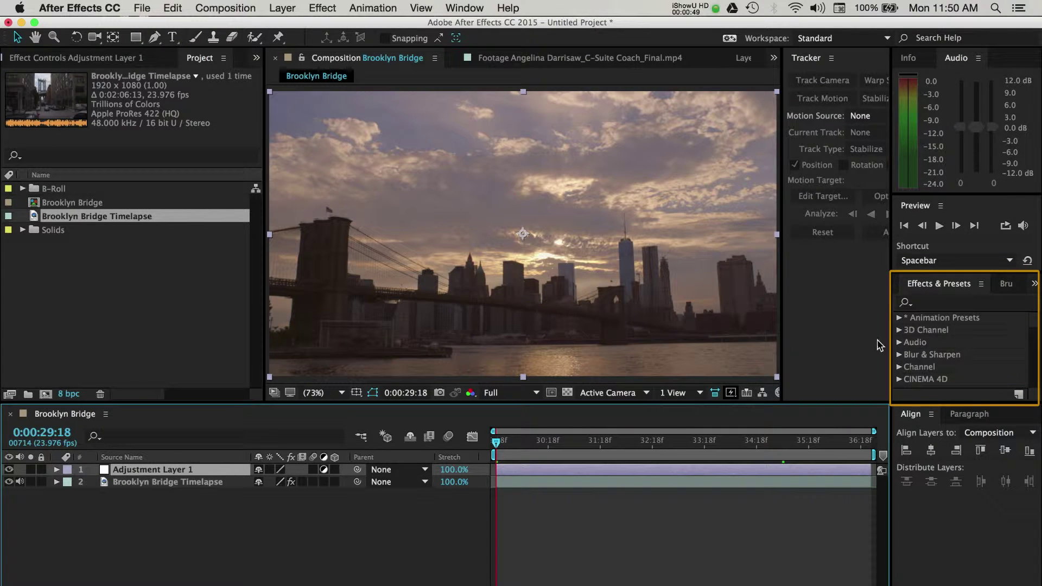
left_click(941, 288)
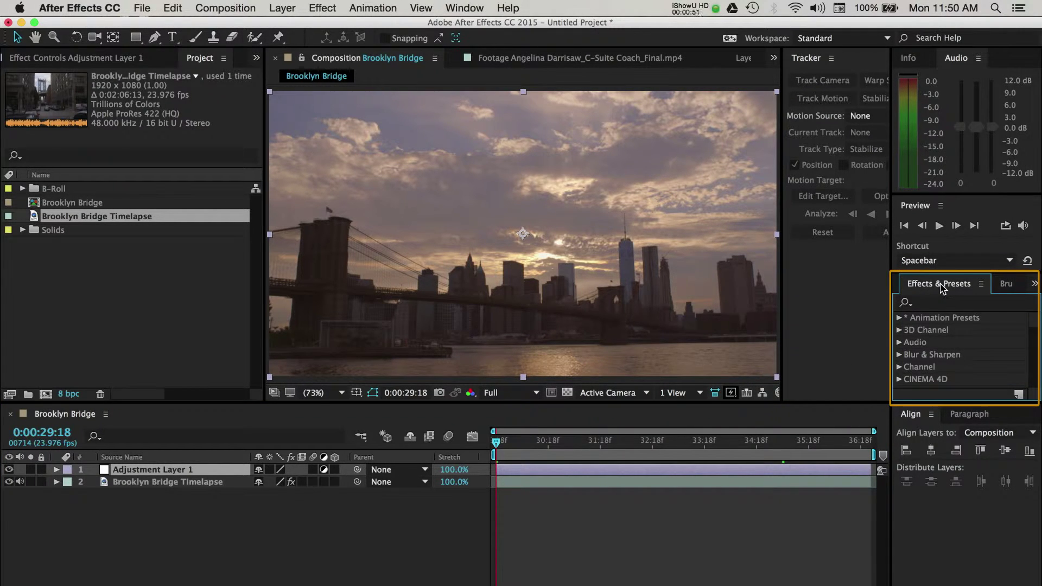
left_click(465, 8)
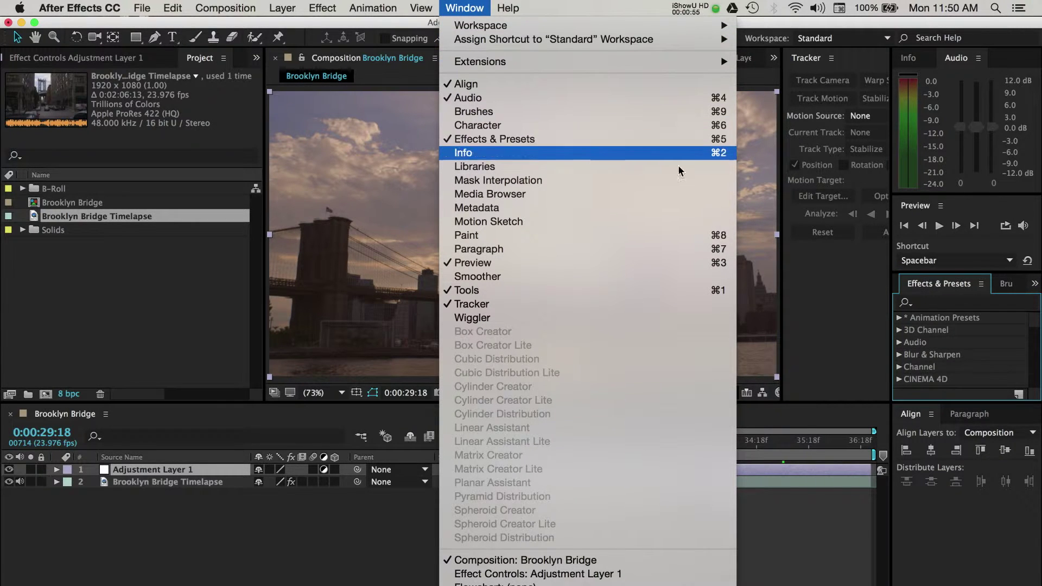
left_click(950, 304)
left_click(935, 304)
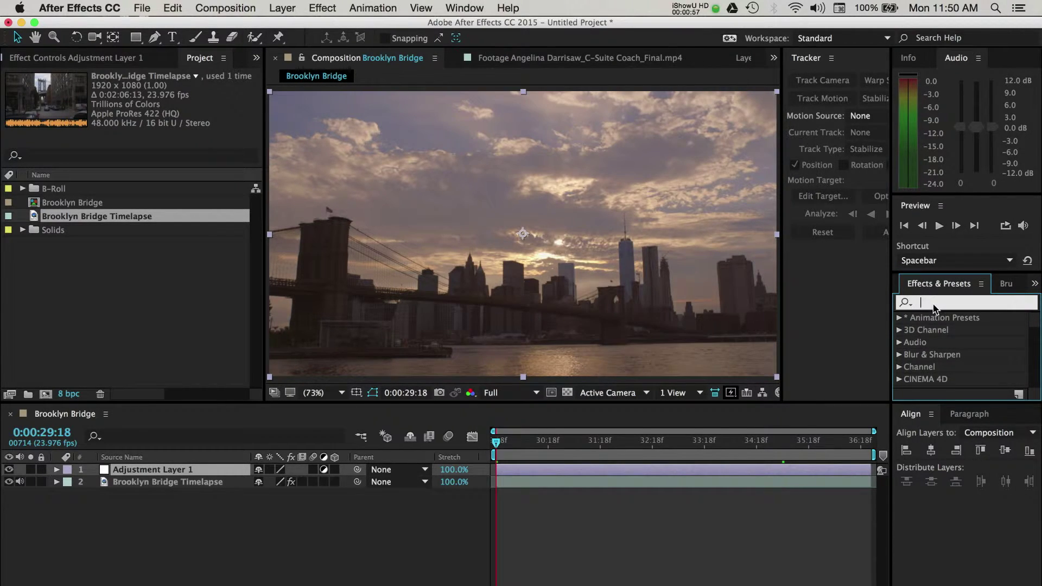
type("gradient")
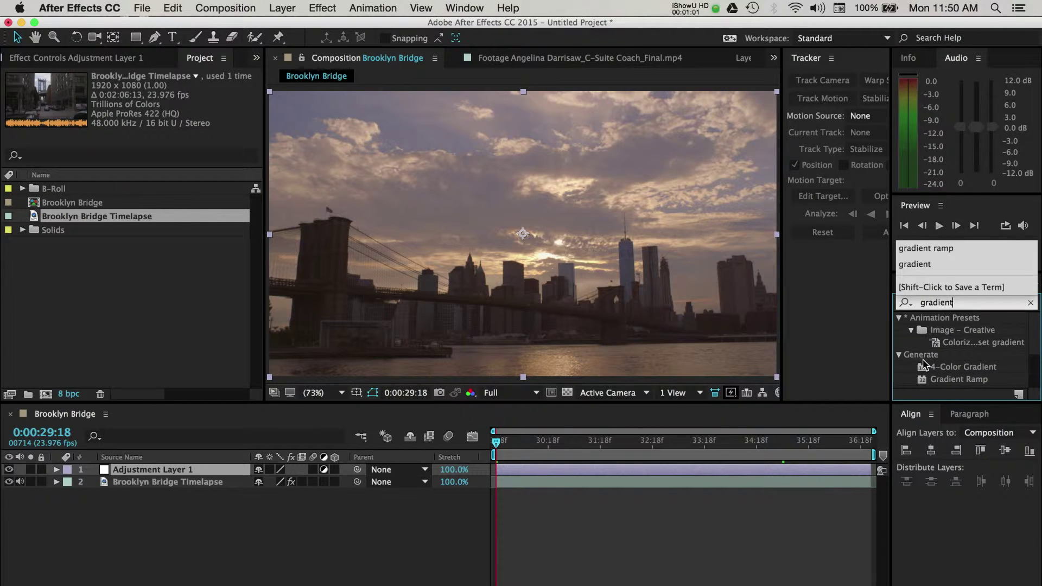
type(" ramp")
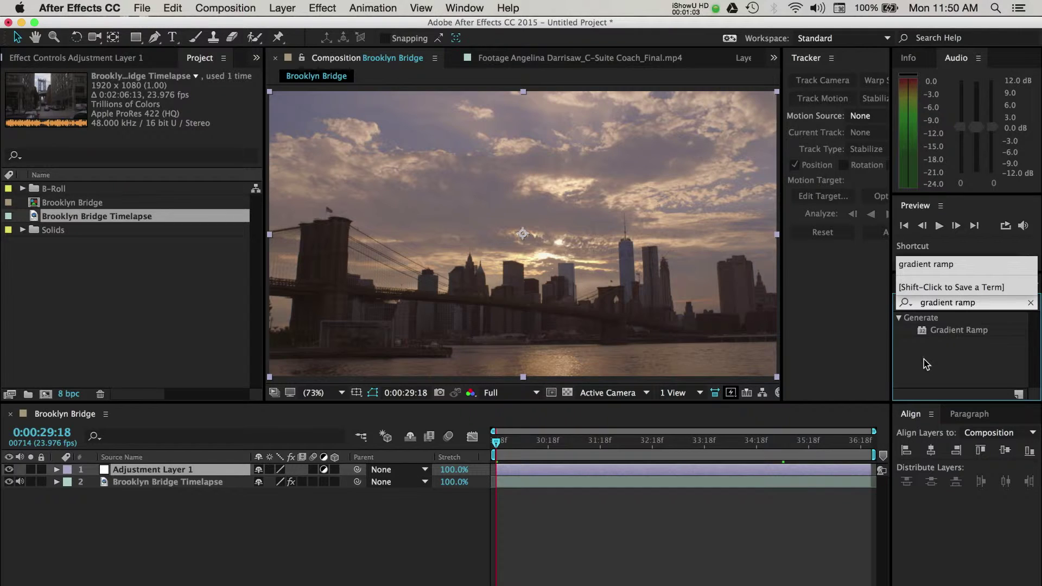
left_click(925, 335)
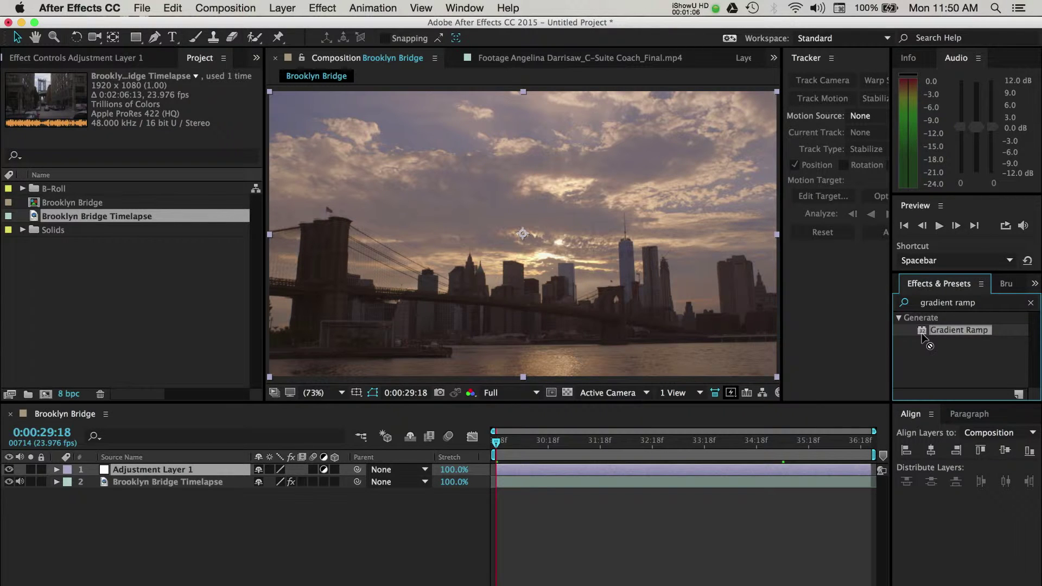
left_click_drag(925, 339, 212, 475)
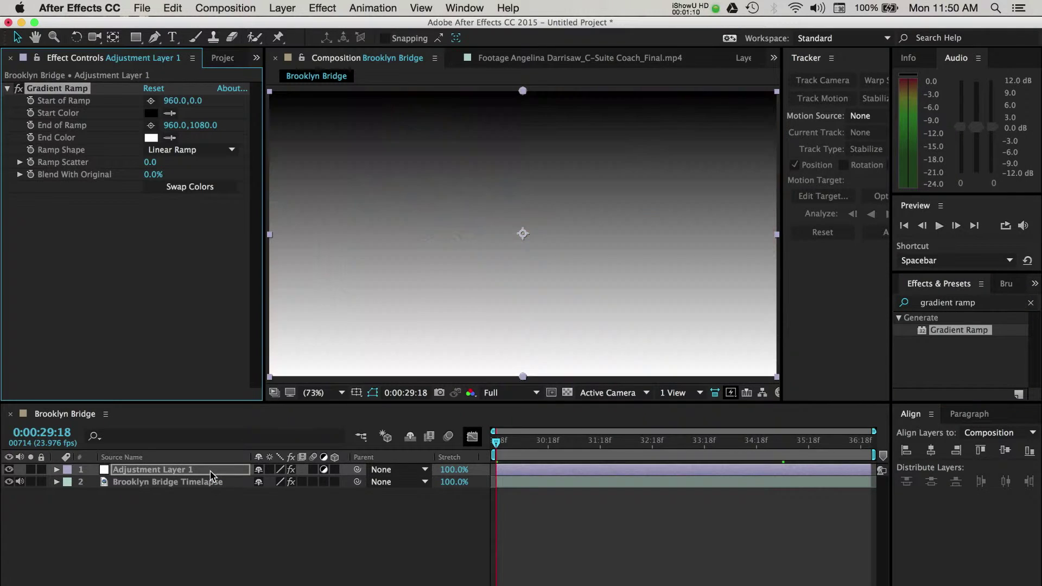
Step: Set the Gradient Ramp's Start of Ramp position to 0 so it begins at the corner
left_click(233, 354)
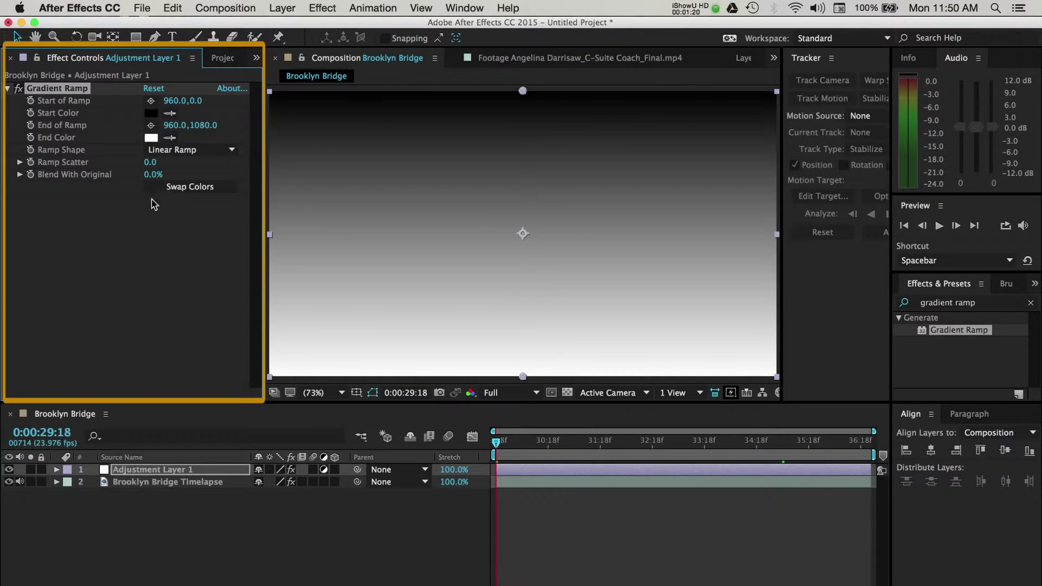
left_click(173, 102)
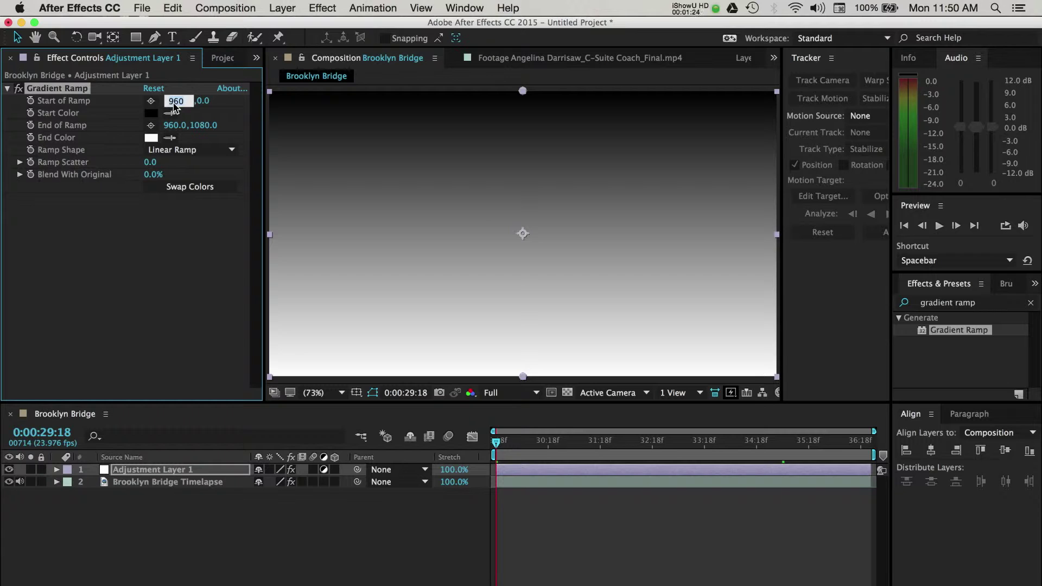
type("0")
key("Return")
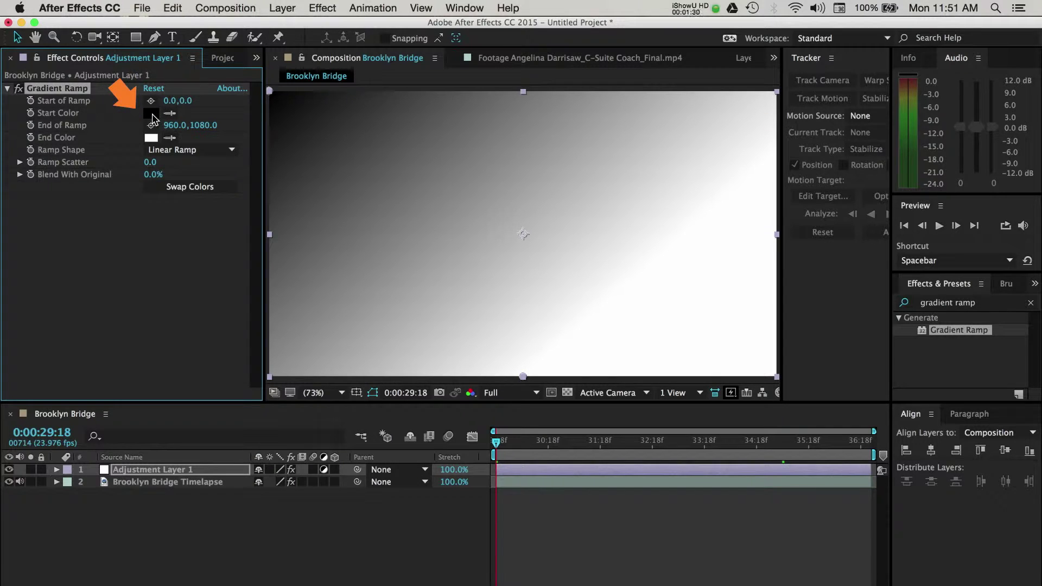
Step: Set the ramp's Start Color to deep blue 09328F
left_click(151, 114)
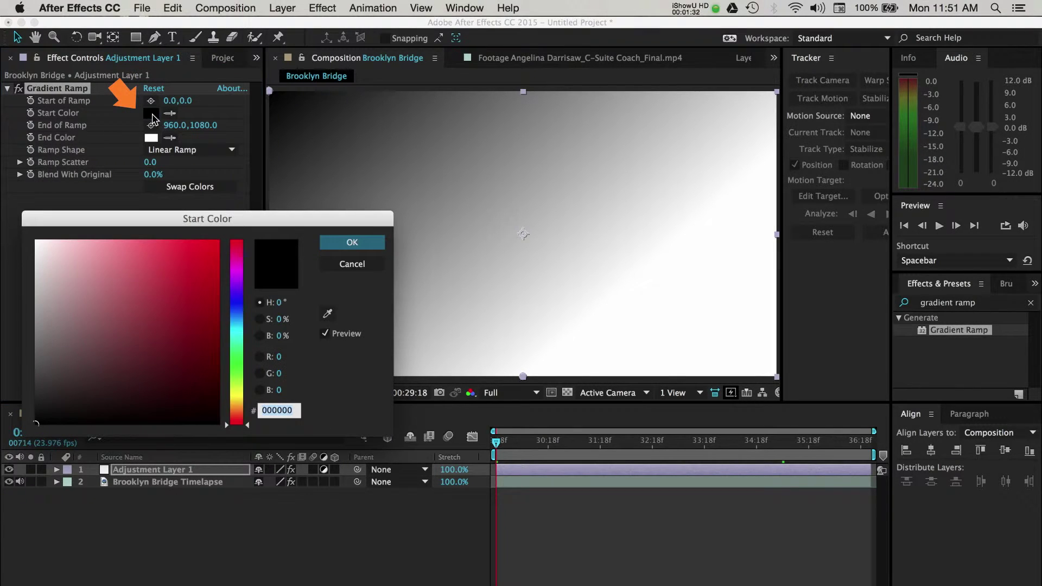
left_click_drag(239, 321, 239, 311)
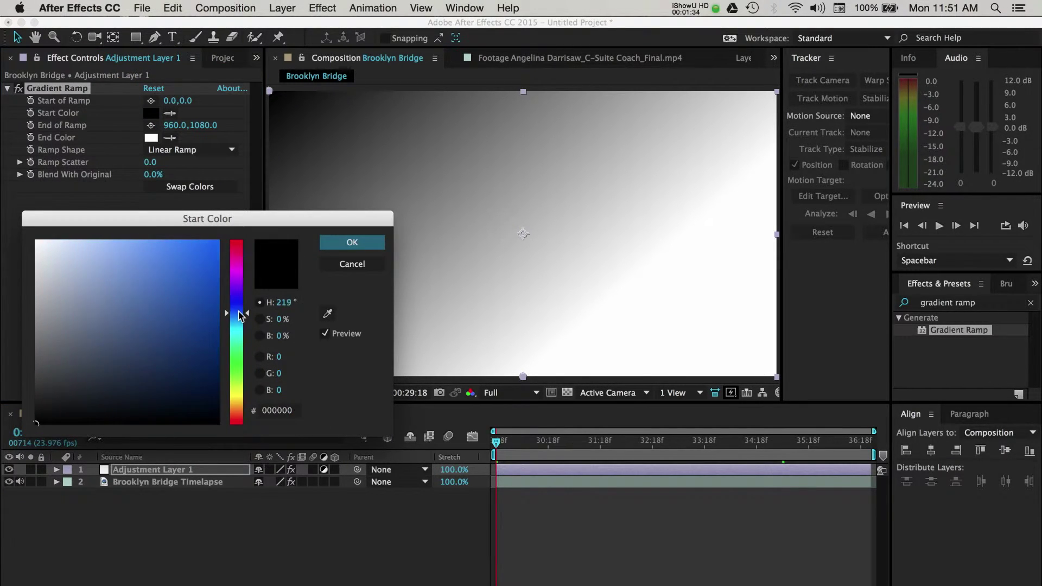
left_click(207, 321)
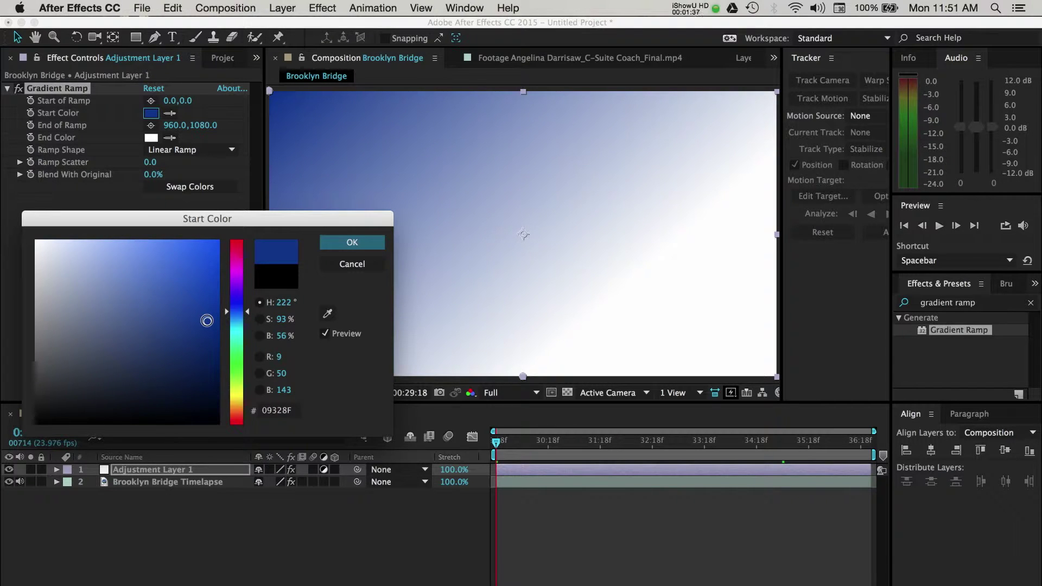
left_click(374, 245)
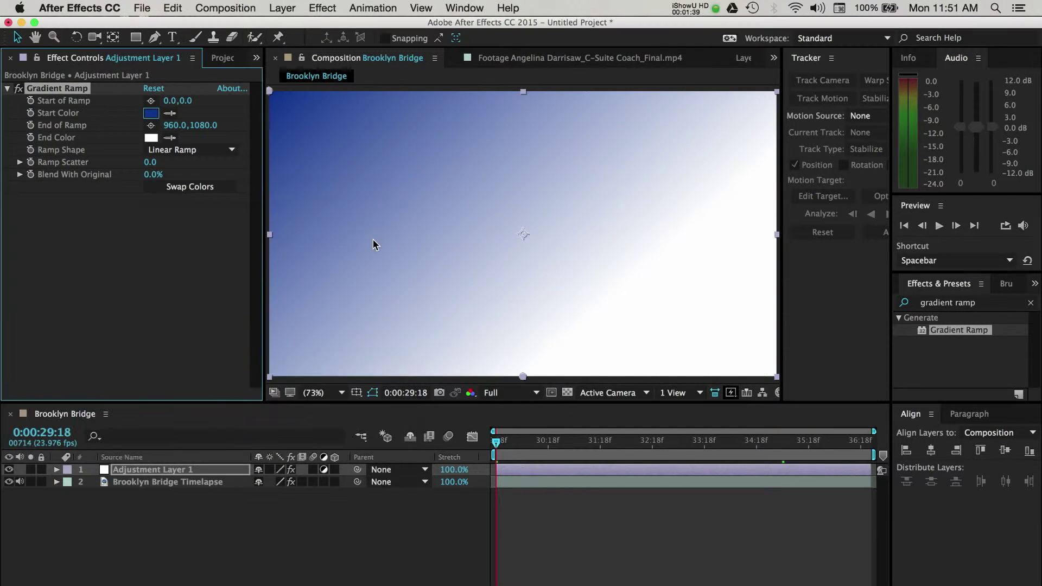
Step: Set the ramp's End Color to bright gold
left_click(151, 138)
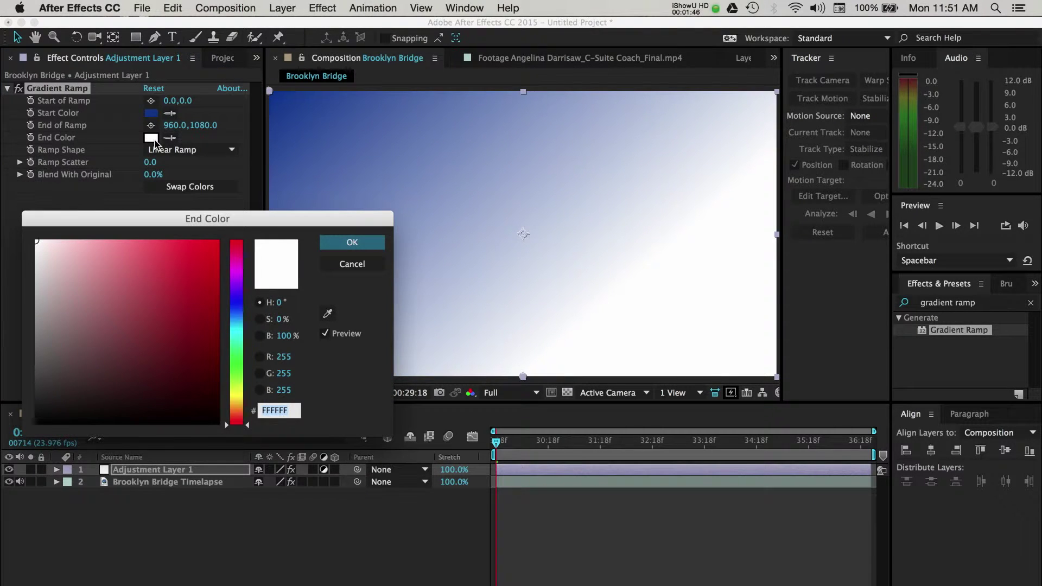
left_click(242, 401)
left_click_drag(207, 329, 222, 274)
left_click(348, 244)
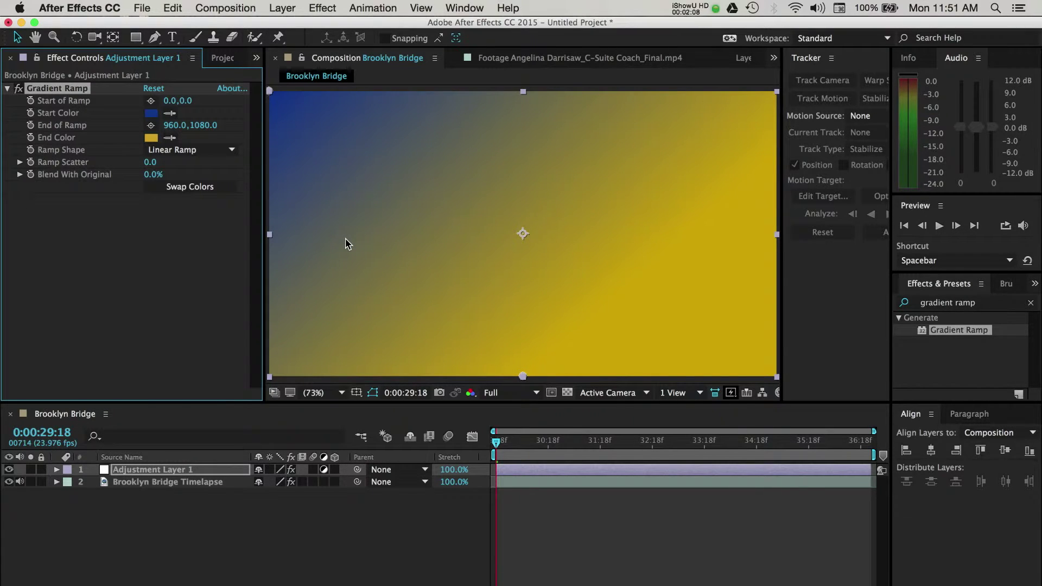
Step: Apply Calculations to Adjustment Layer 1 from a 'calcu' search and set Second Layer Opacity to 100%
left_click(928, 287)
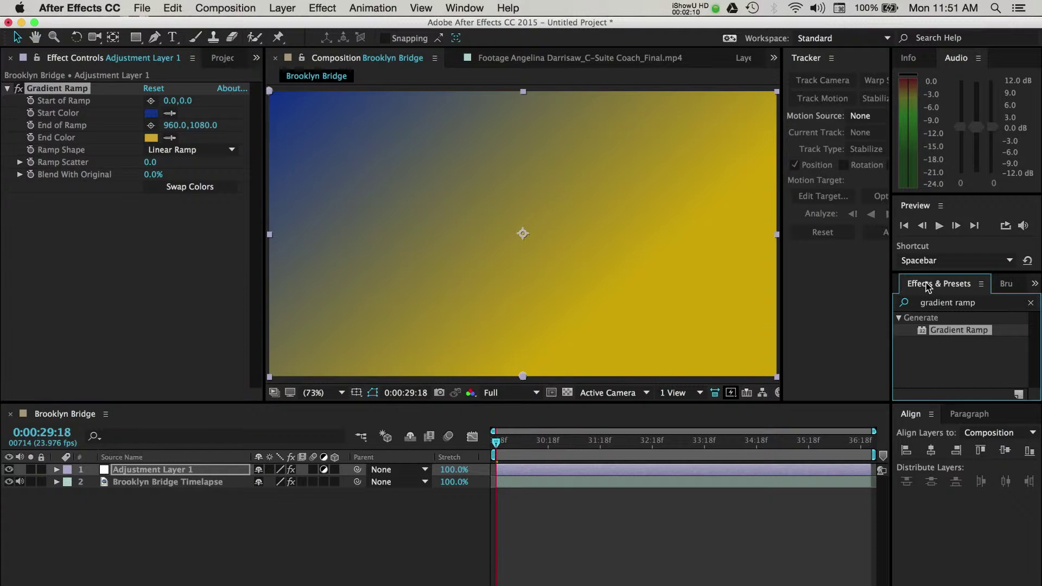
left_click(1031, 303)
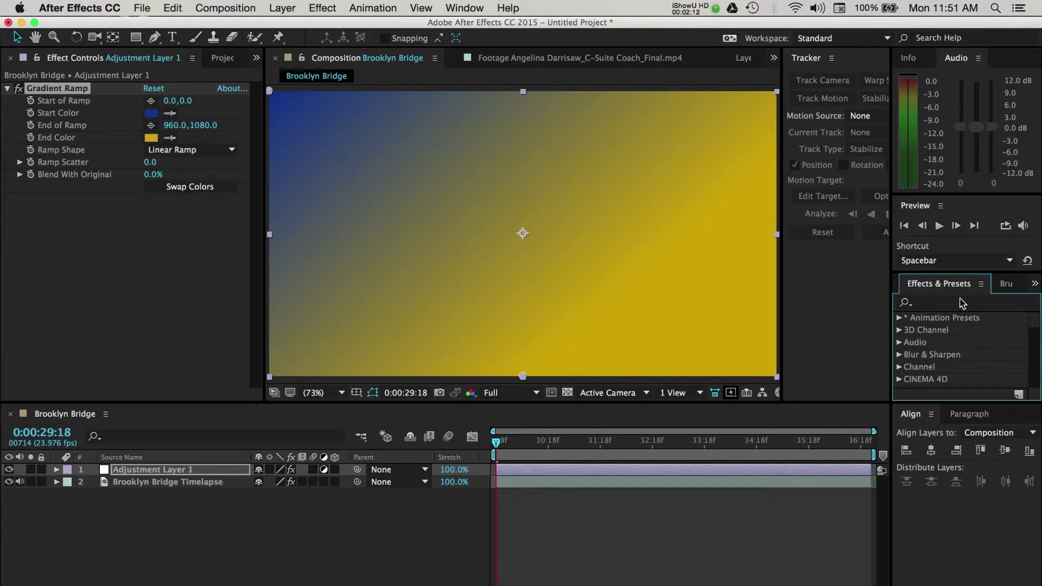
left_click(960, 304)
type("calcu")
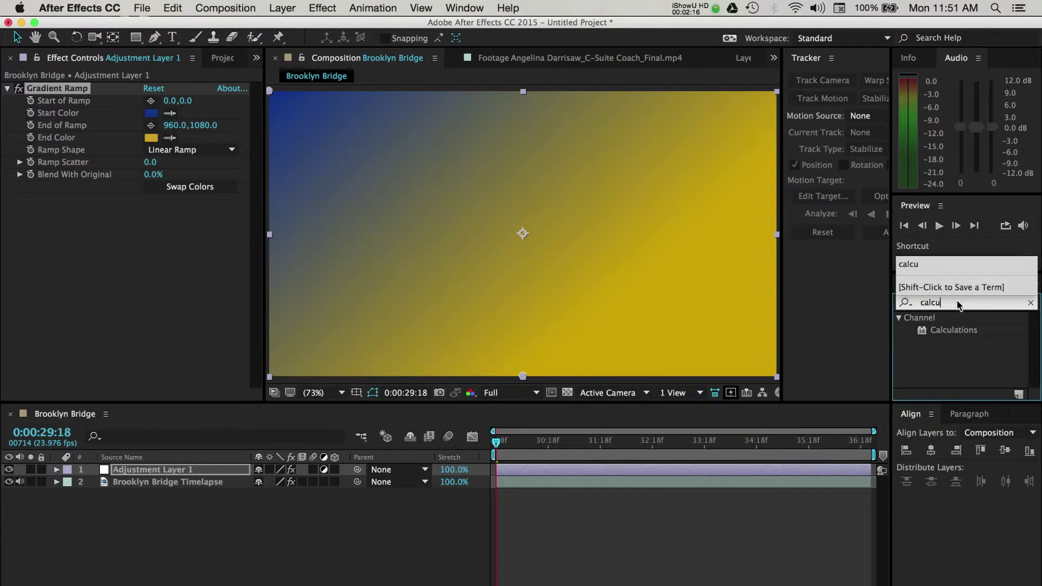
left_click(922, 333)
left_click_drag(922, 332, 189, 473)
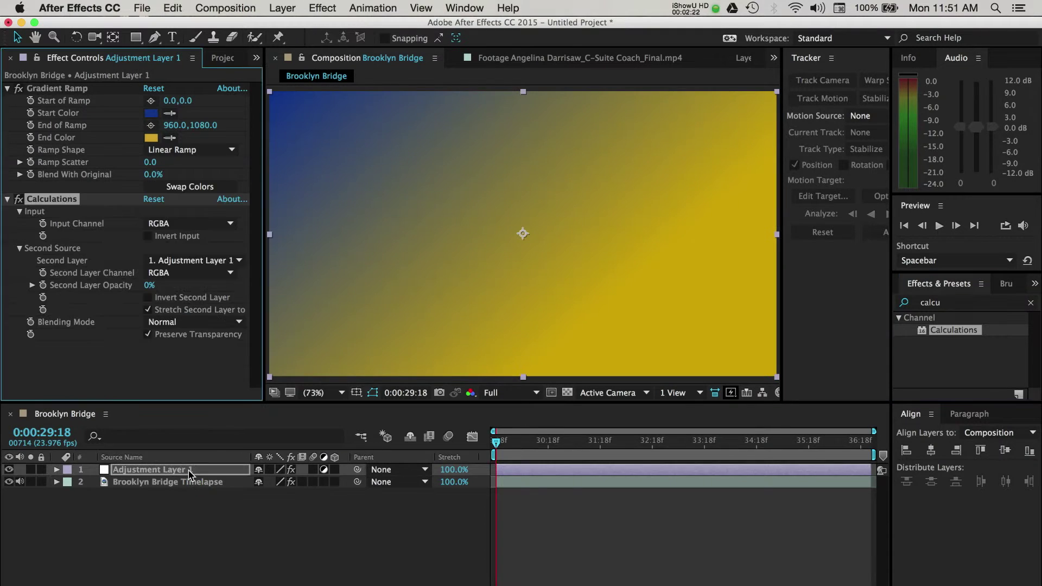
left_click(150, 286)
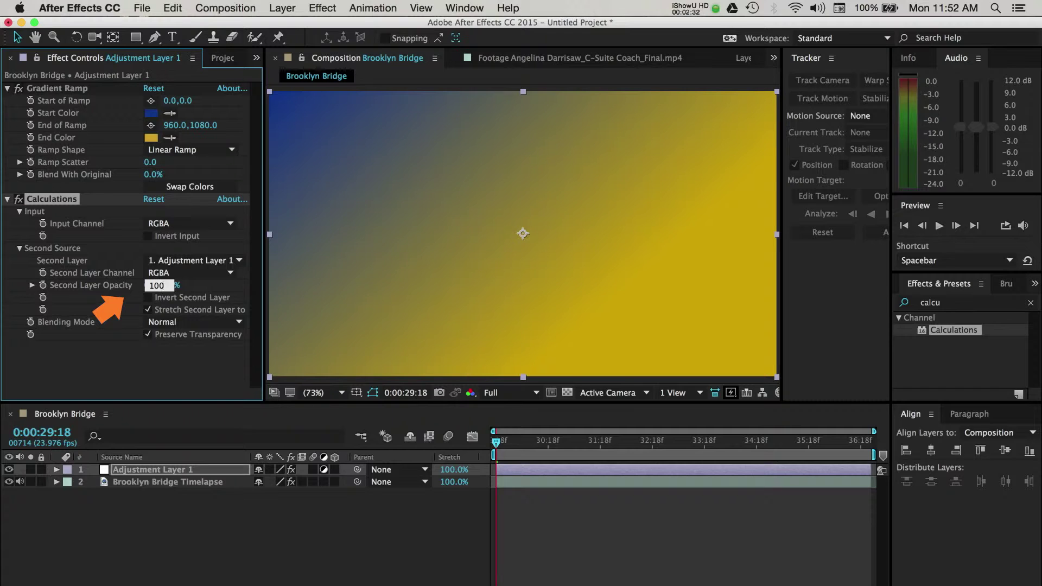
key("Return")
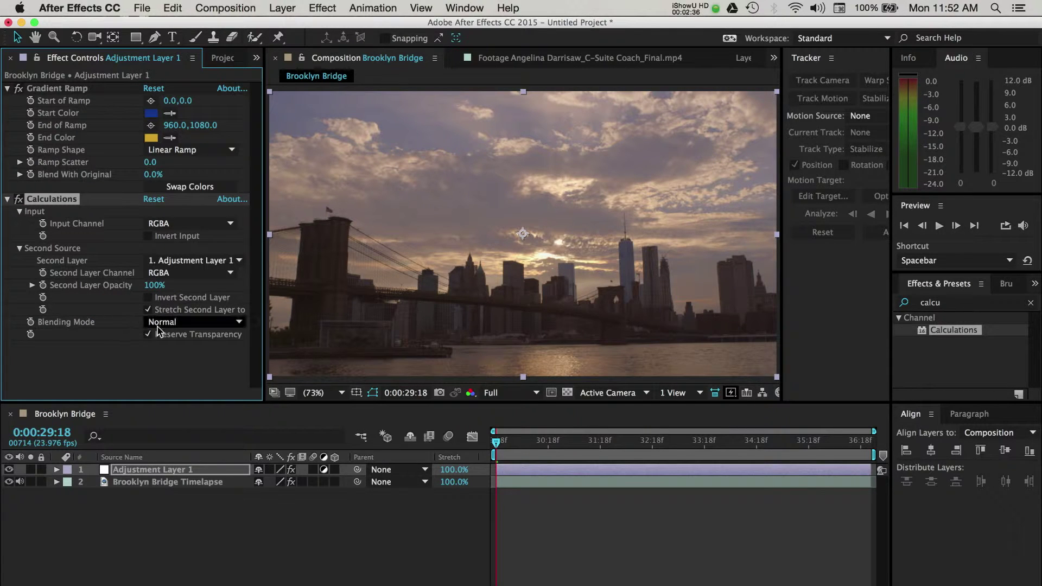
Step: Set the Calculations blending mode to Hard Light and scrub the footage to review the grade
left_click(239, 322)
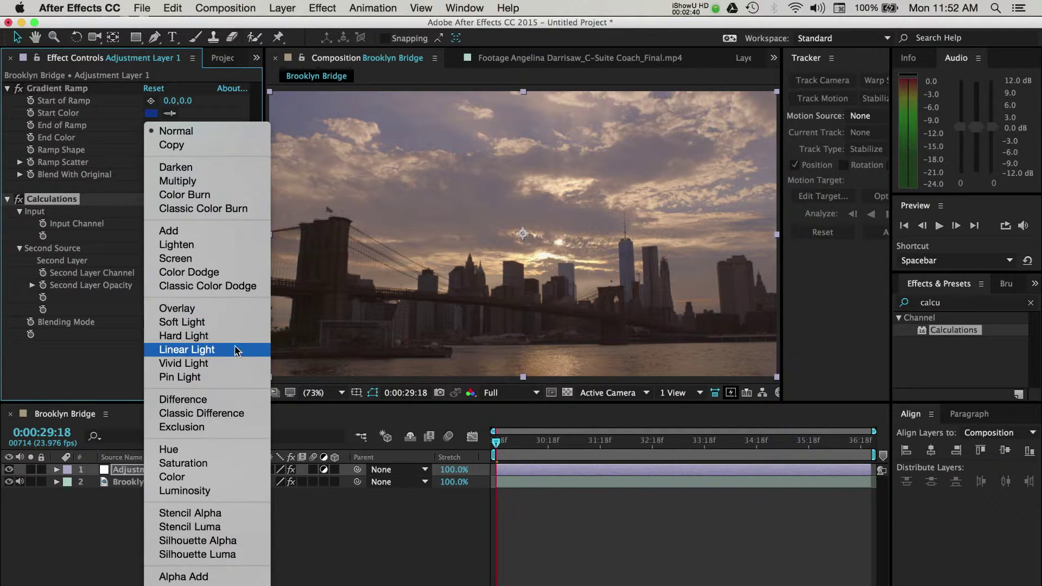
left_click(235, 337)
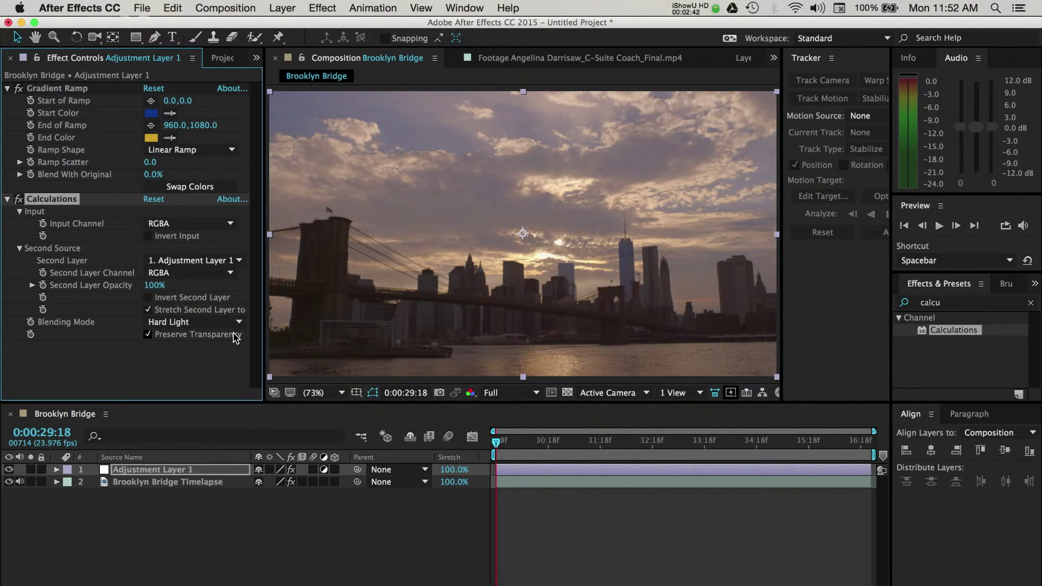
left_click(509, 443)
mouse_move(556, 447)
left_mouse_down()
mouse_move(692, 444)
mouse_move(837, 492)
mouse_move(779, 519)
mouse_move(787, 531)
mouse_move(556, 460)
left_mouse_up()
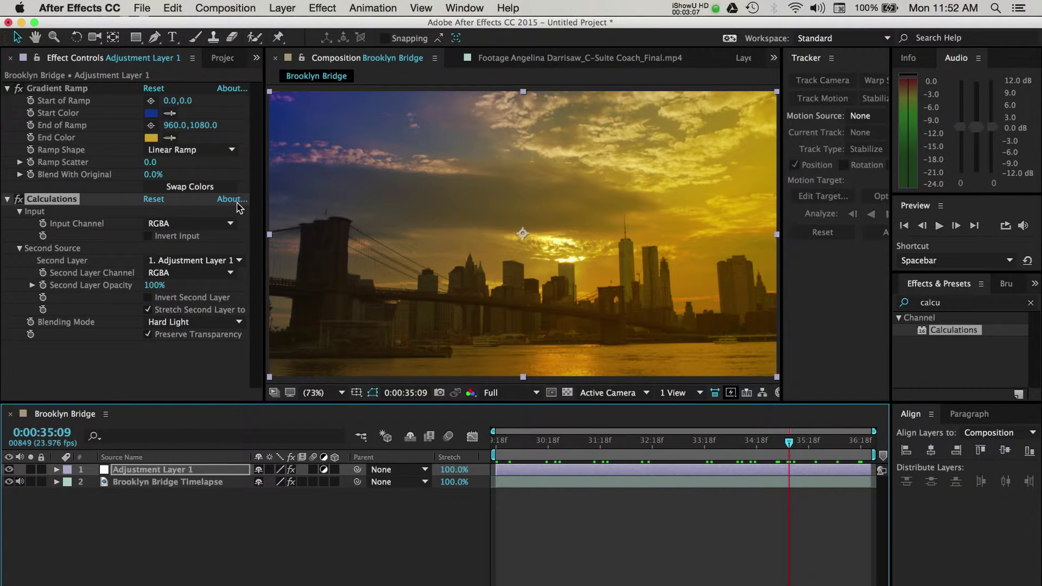
Step: Change Ramp Shape to Radial Ramp and compare Swap Colors, keeping blue-to-gold
left_click(215, 150)
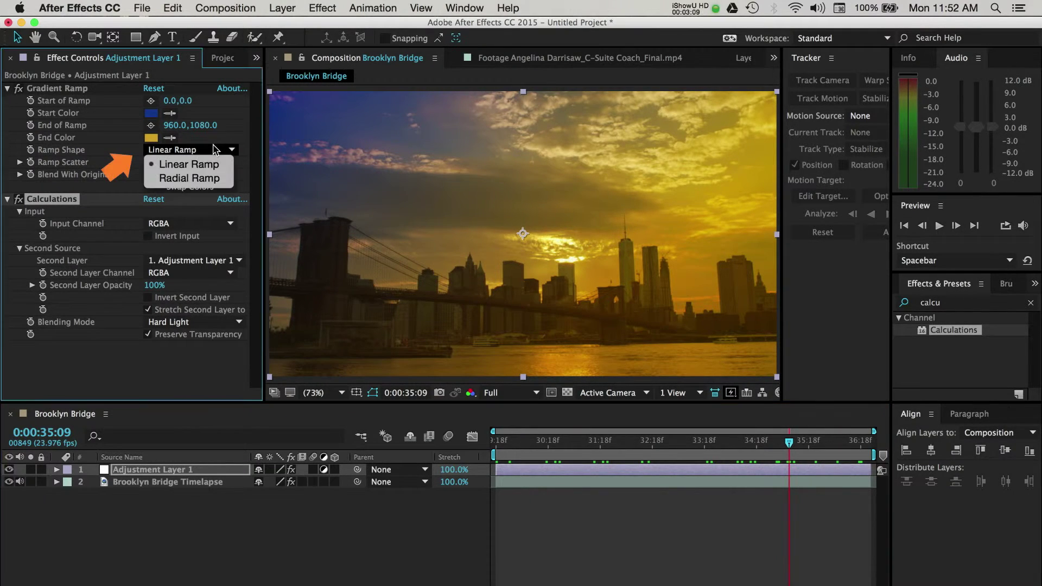
left_click(215, 179)
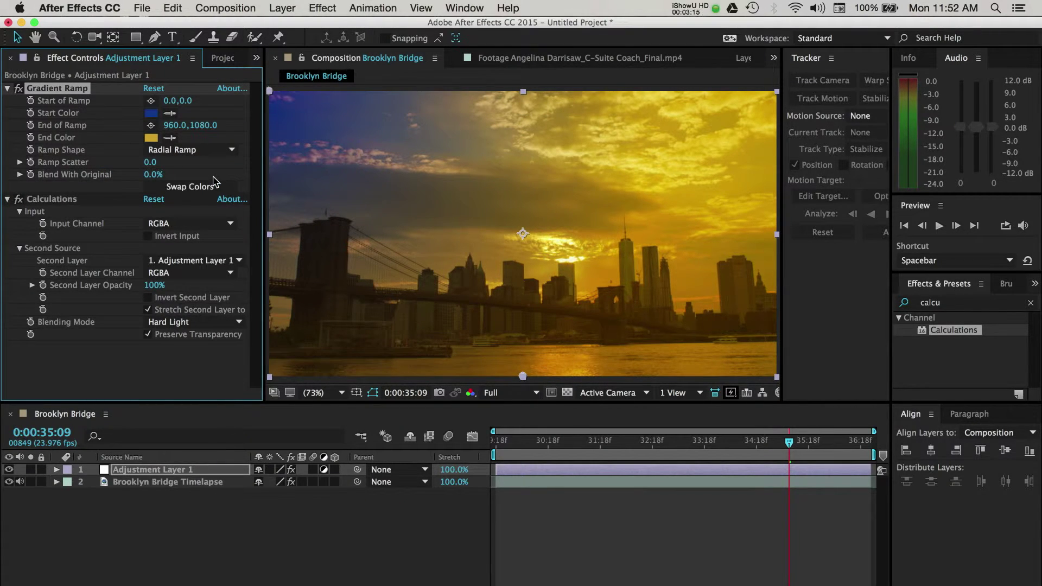
left_click(220, 191)
left_click(219, 190)
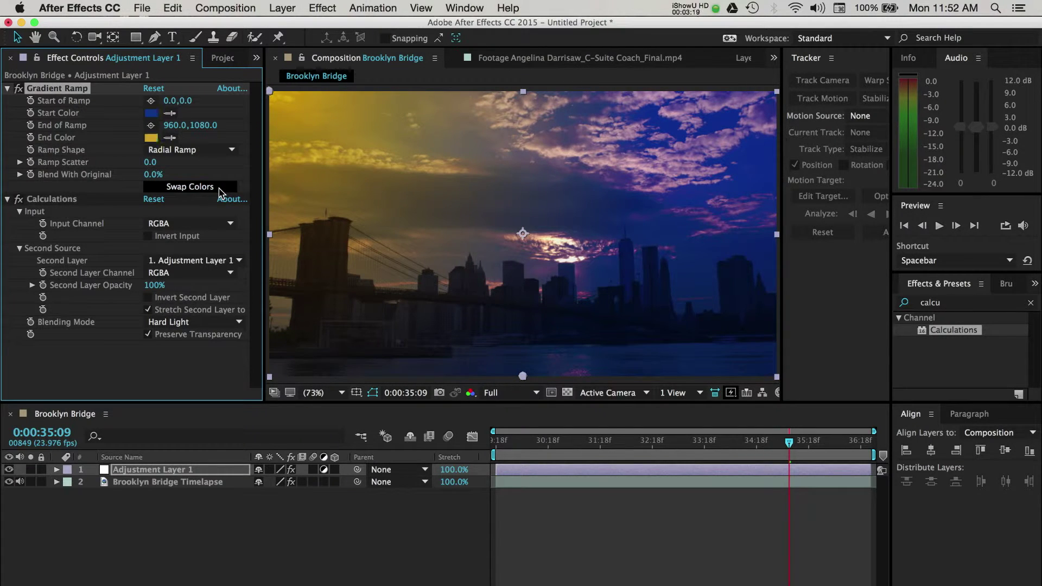
left_click(219, 192)
left_click(219, 192)
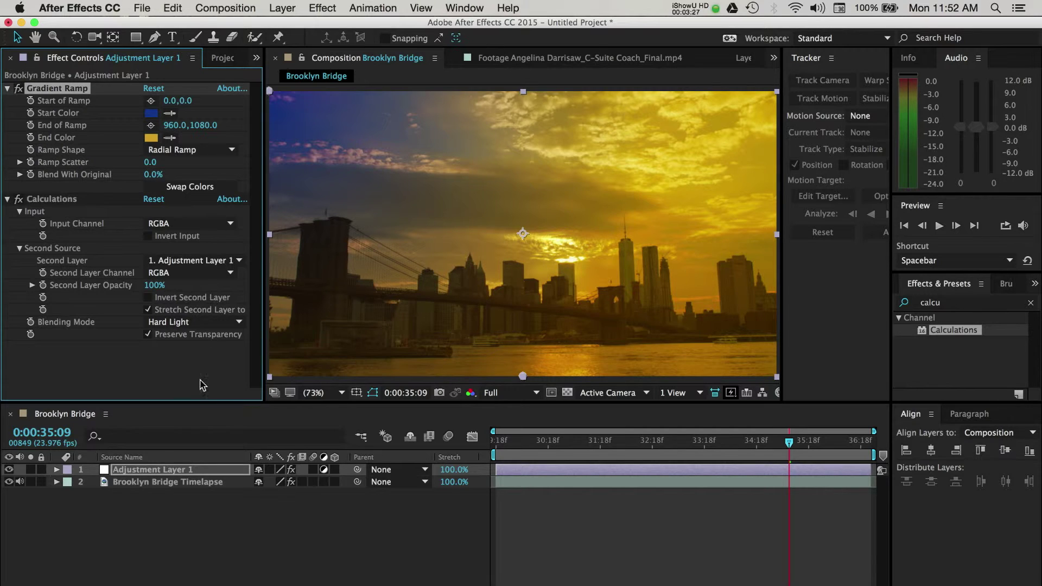
left_click(193, 471)
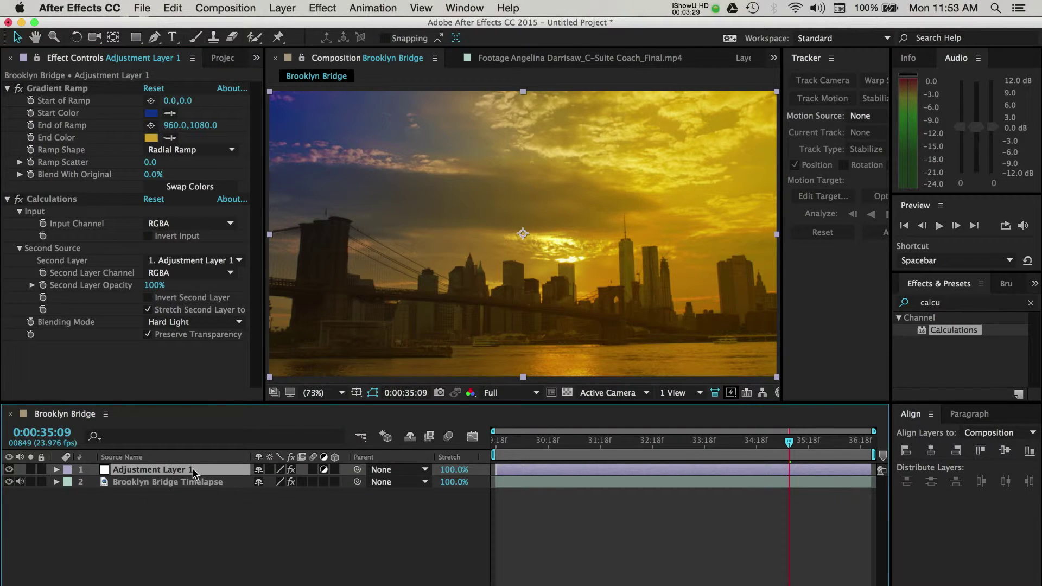
Step: Set Adjustment Layer 1's Opacity to 50%
key("t")
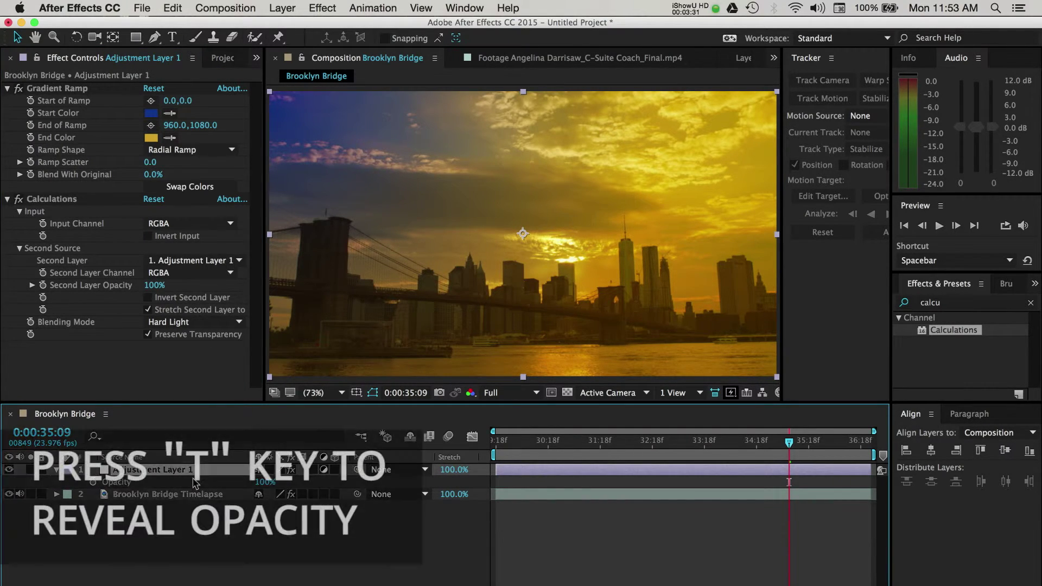
left_click(265, 482)
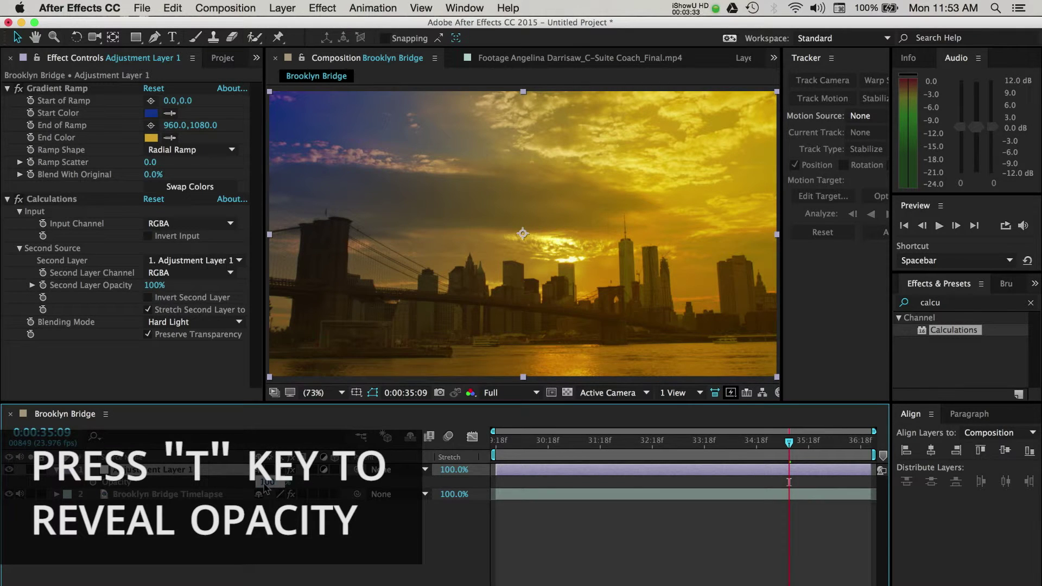
type("5")
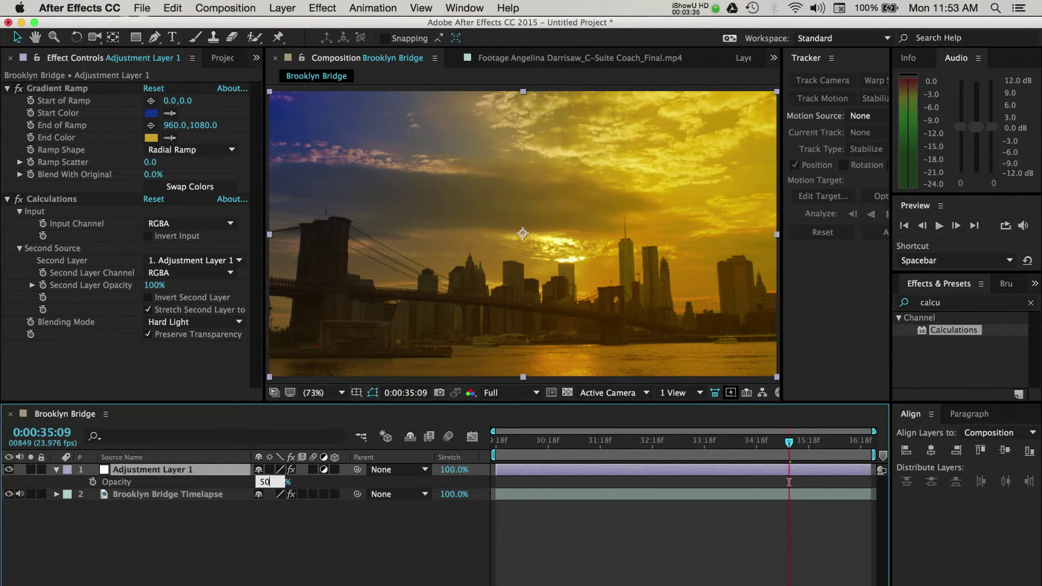
type("0")
key("Return")
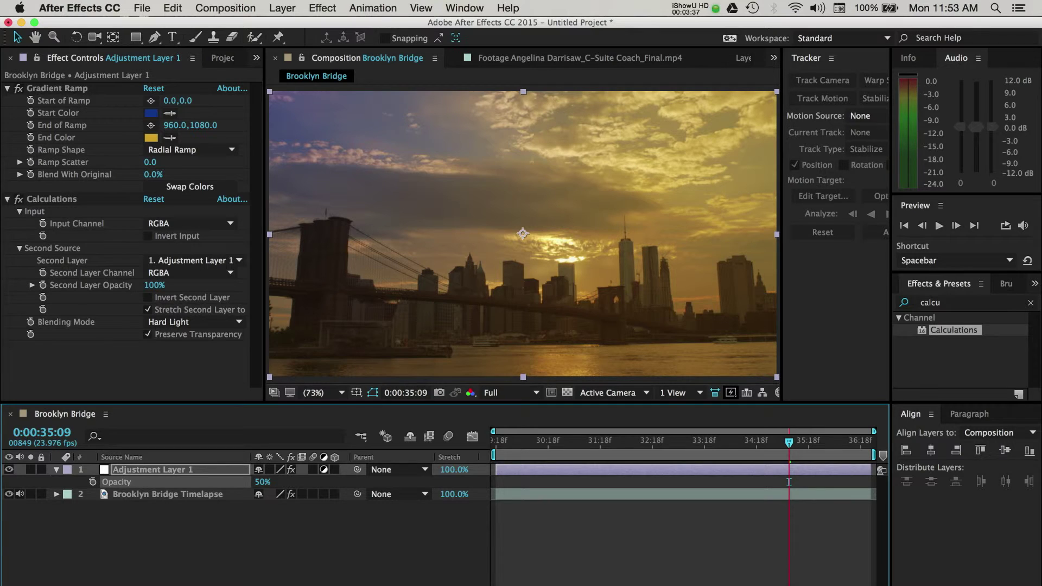
Step: Preview the timelapse from the start, toggling the adjustment layer's visibility to compare the grade
left_click_drag(501, 450, 477, 448)
key("space")
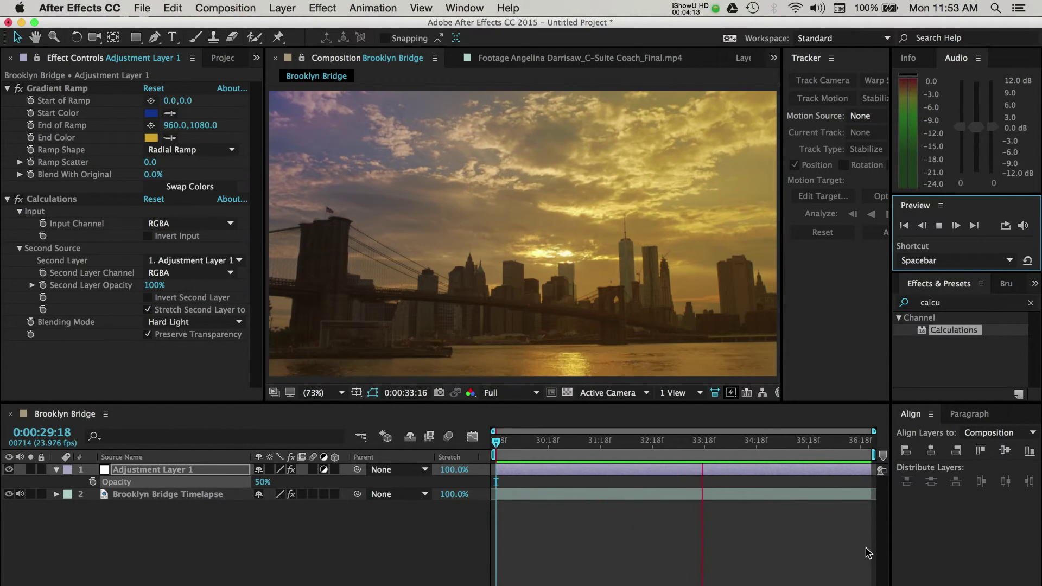
left_click(8, 471)
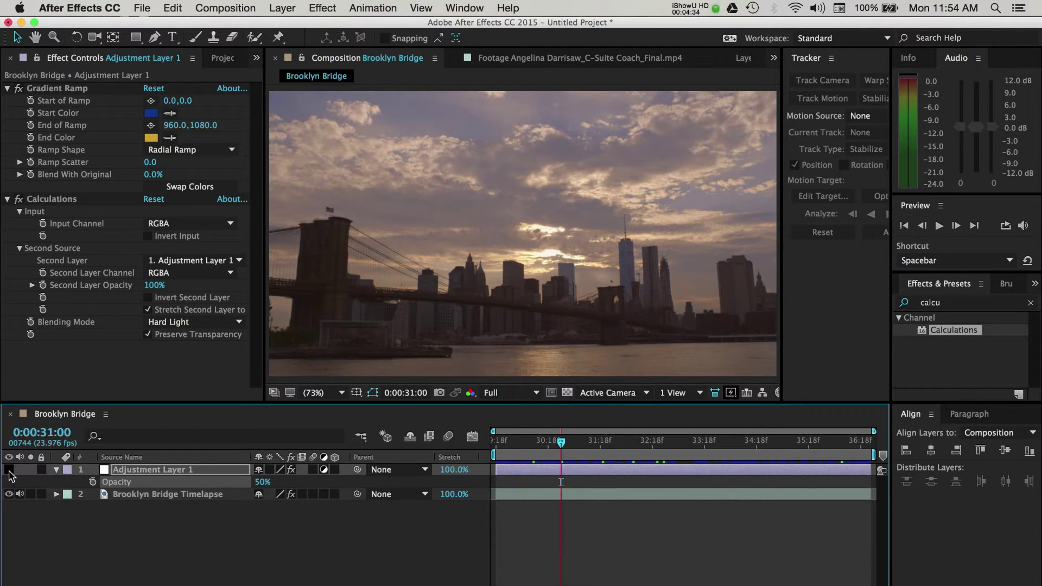
left_click(8, 470)
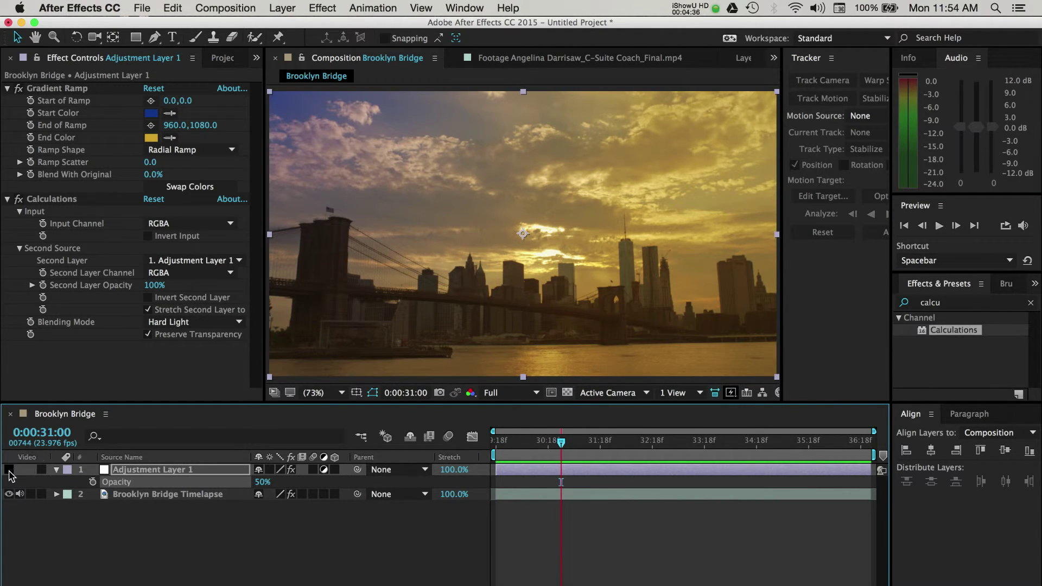
left_click(9, 470)
left_click(9, 470)
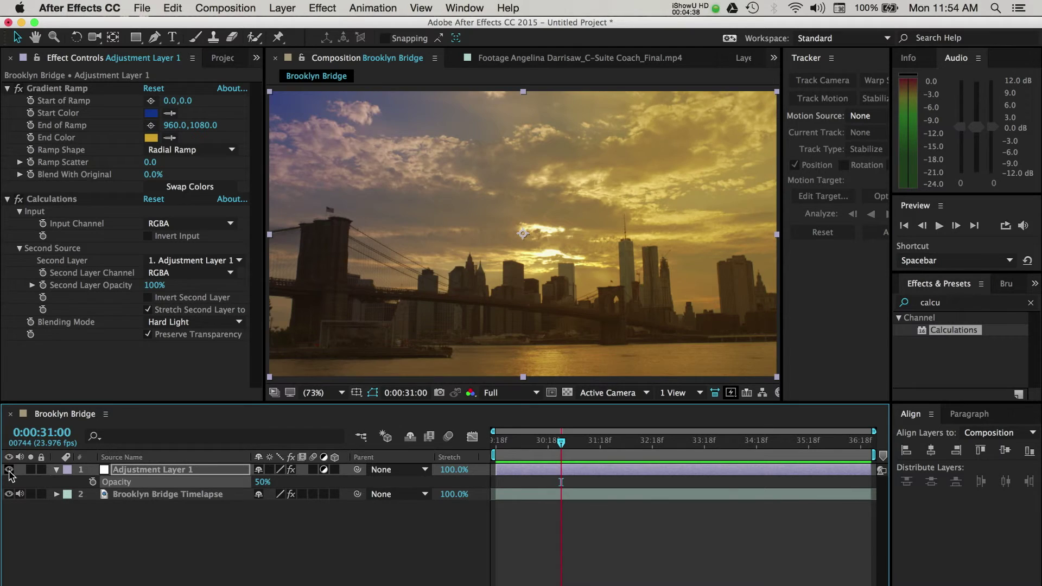